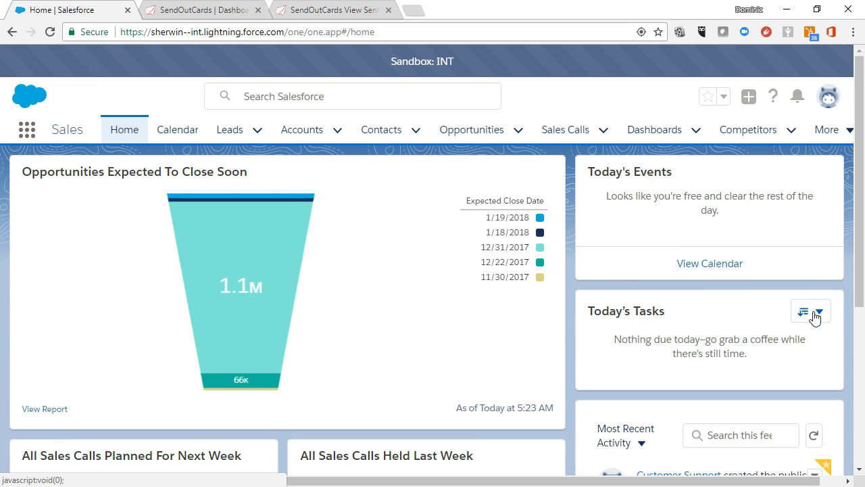
# Examine the home page's charts and feed, plus the header's recent items, favorites and user profile options
pyautogui.scroll(-4, 818, 314)
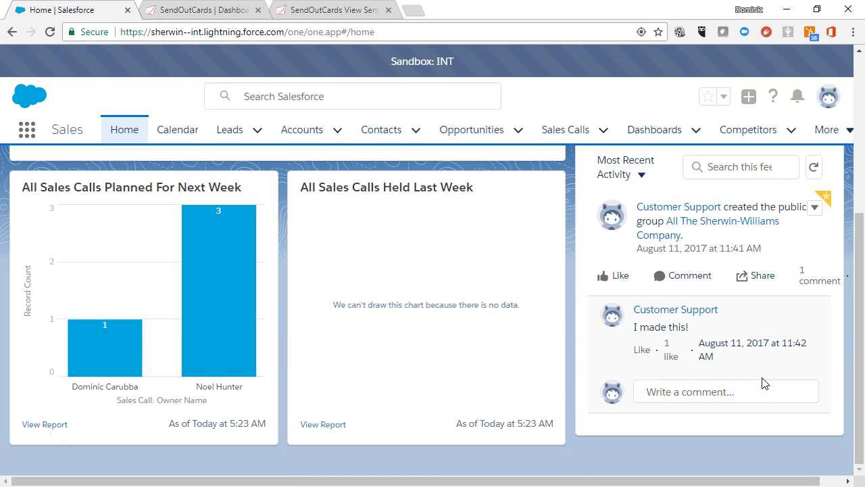
pyautogui.scroll(4, 762, 383)
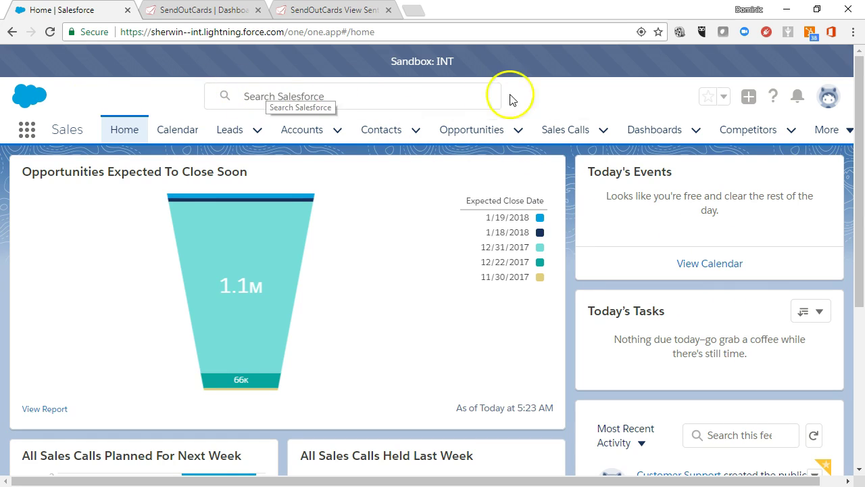
pyautogui.click(308, 95)
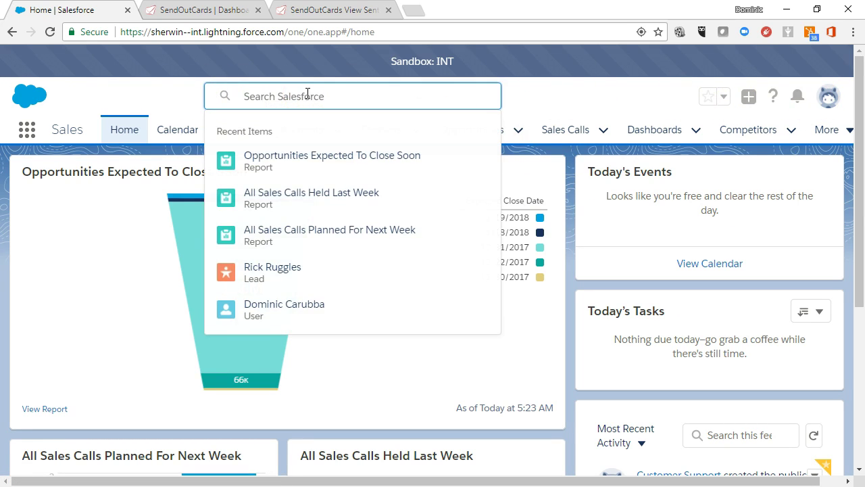
pyautogui.click(723, 97)
pyautogui.click(723, 103)
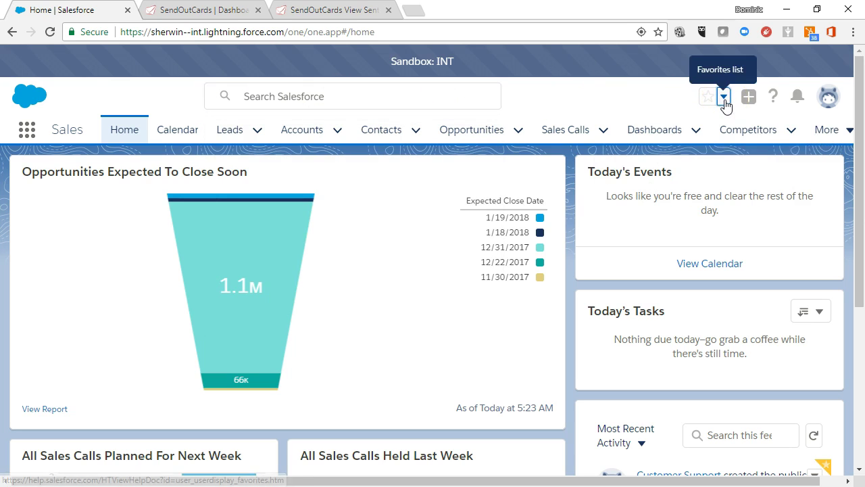
pyautogui.click(749, 96)
pyautogui.click(757, 100)
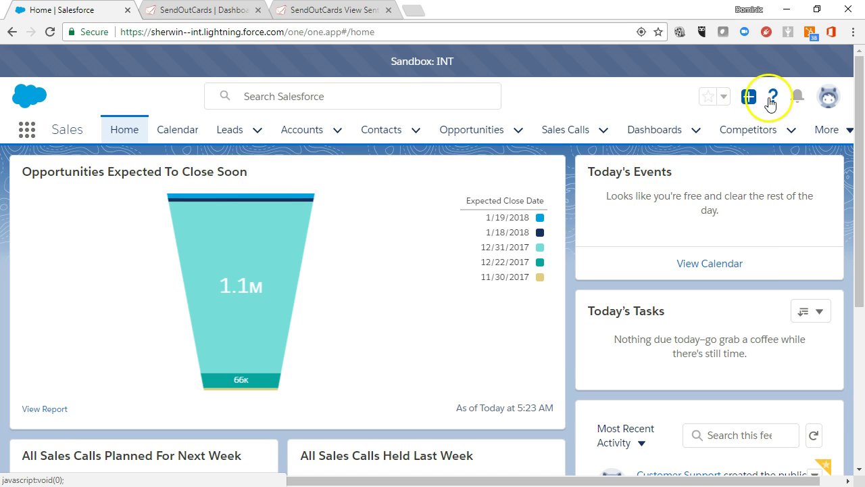
pyautogui.click(827, 96)
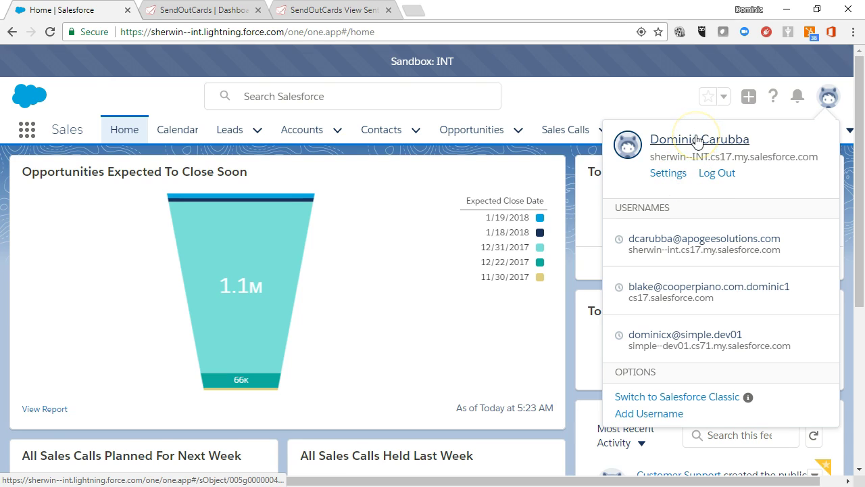
pyautogui.click(656, 106)
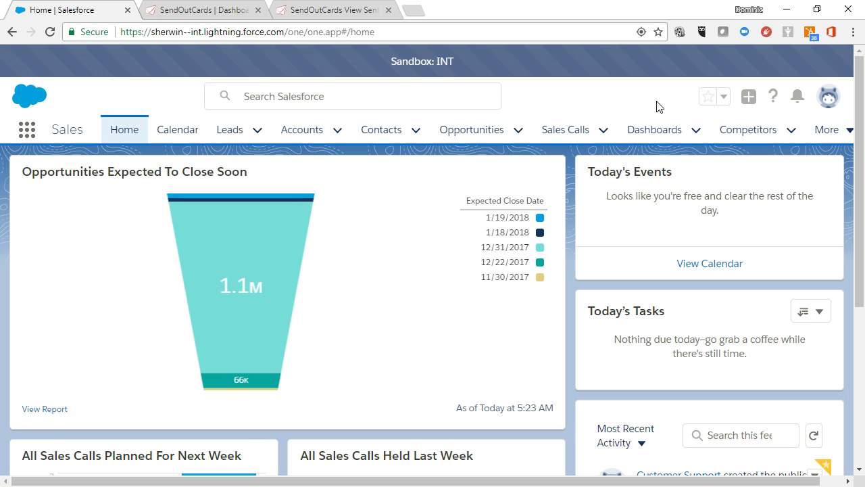
# Search all Salesforce records for "Ab"
pyautogui.click(262, 101)
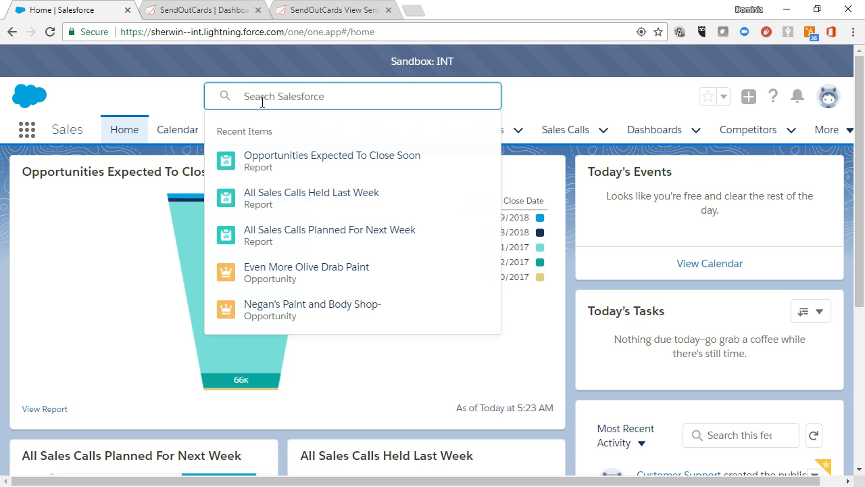
pyautogui.write('Ab')
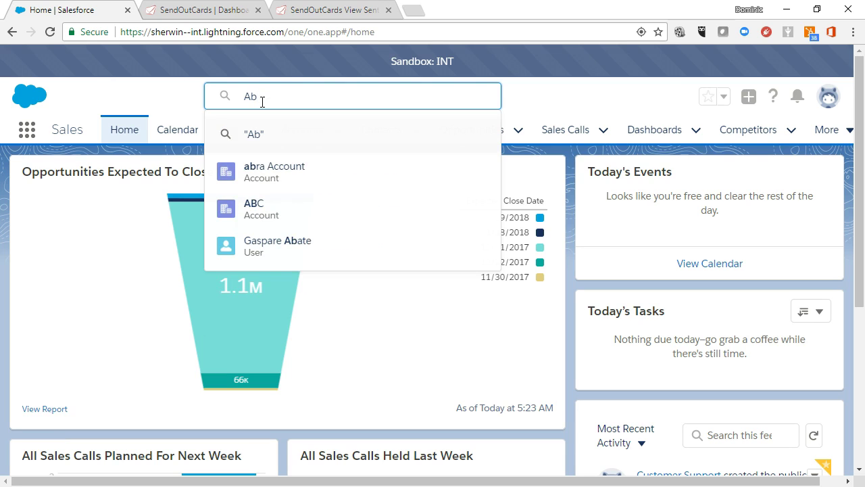
pyautogui.press('Return')
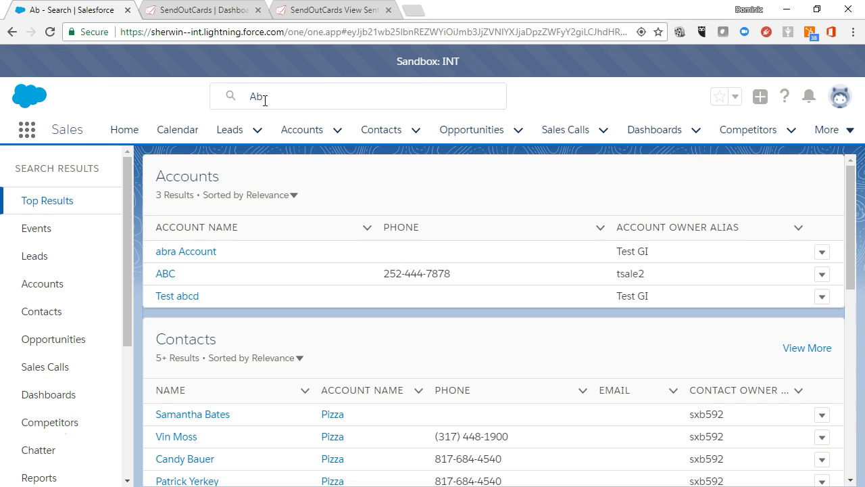
# Add a wildcard to the global search by searching for "Ab*"
pyautogui.click(266, 97)
pyautogui.write('*')
pyautogui.press('Return')
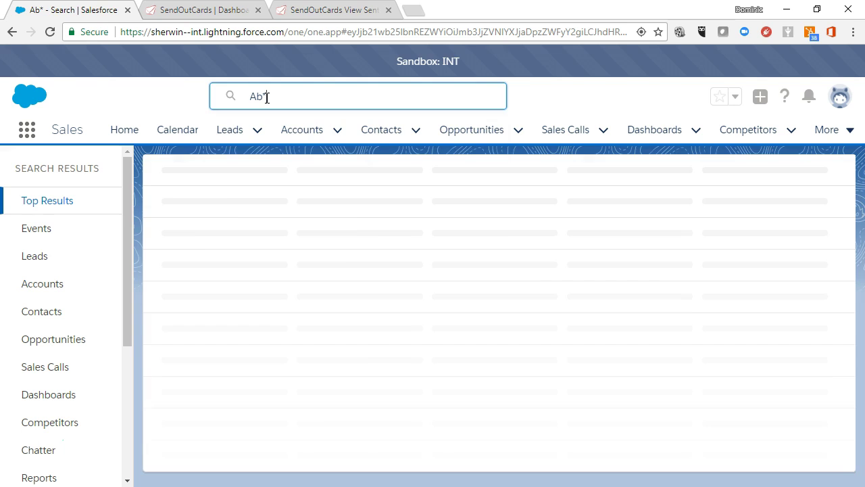
# Search all records for "Ab*r", and broaden the search term to "Ab*r*"
pyautogui.click(265, 97)
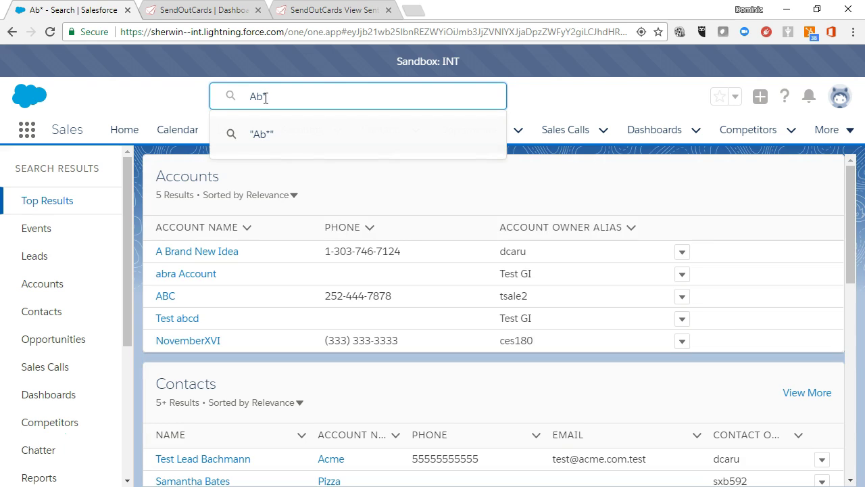
pyautogui.press('BackSpace')
pyautogui.click(286, 100)
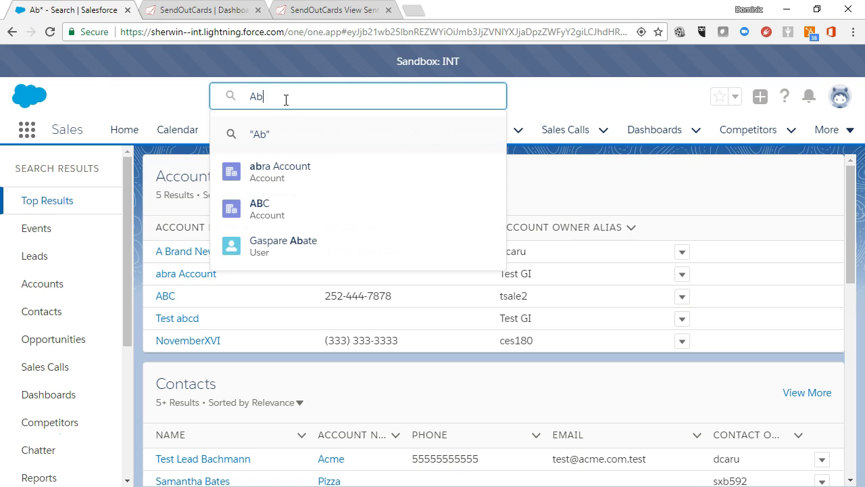
pyautogui.write('*')
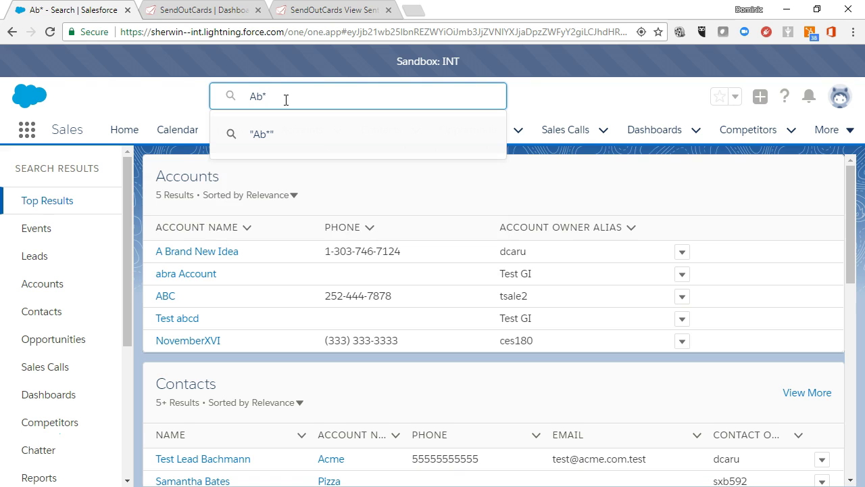
pyautogui.press('Return')
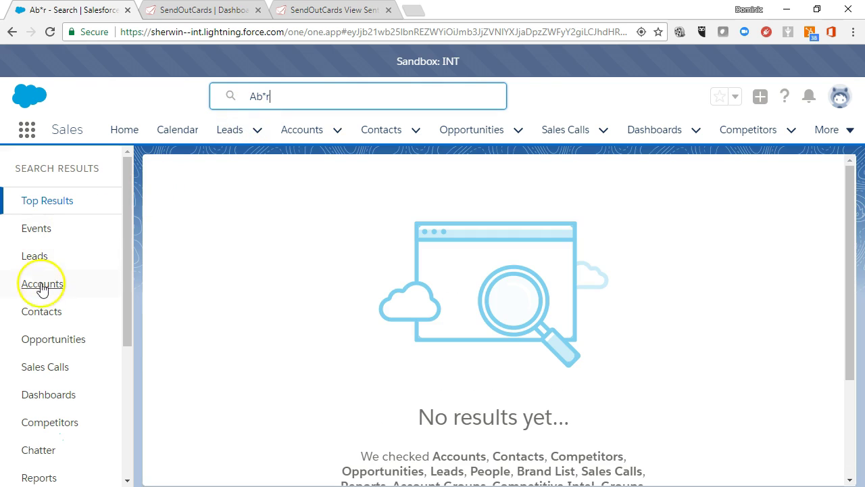
pyautogui.click(43, 288)
pyautogui.click(296, 93)
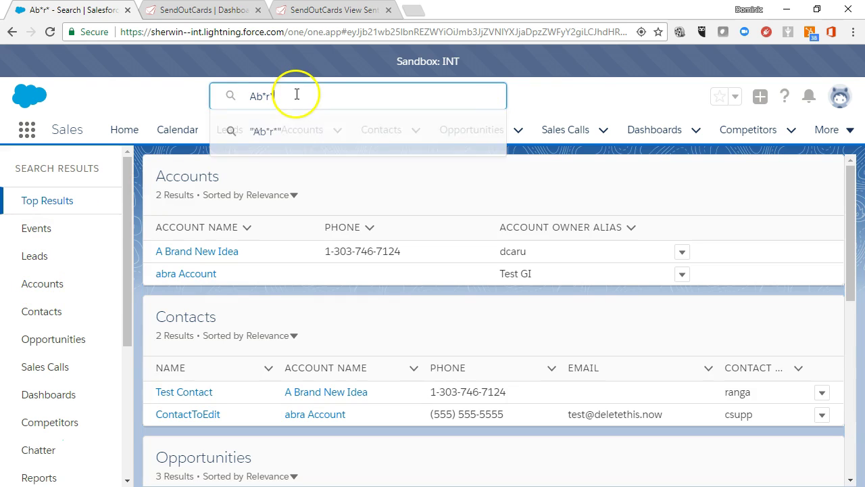
pyautogui.moveTo(296, 92); pyautogui.dragTo(248, 98)
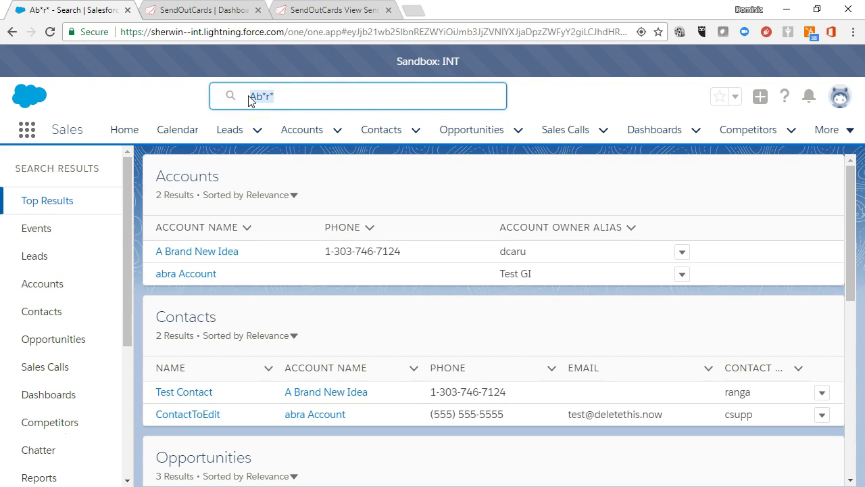
# Review the contact, opportunity and people matches, and restrict the search results to leads and to accounts in turn
pyautogui.scroll(-3, 237, 178)
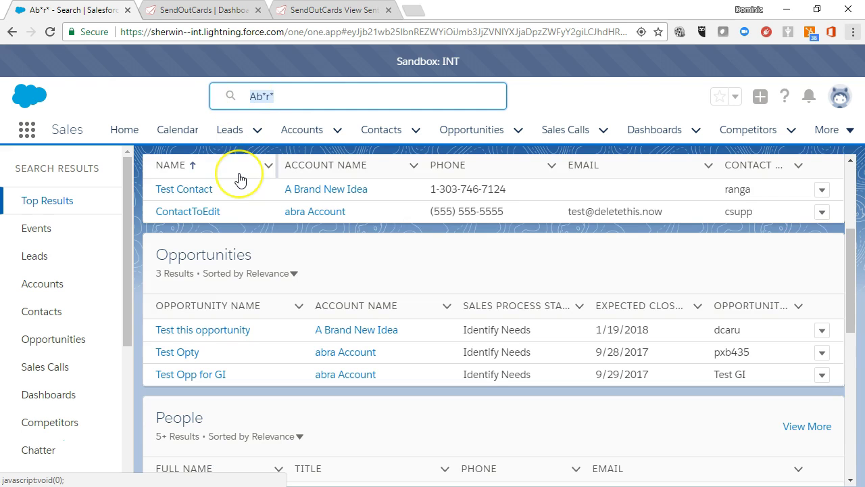
pyautogui.click(228, 168)
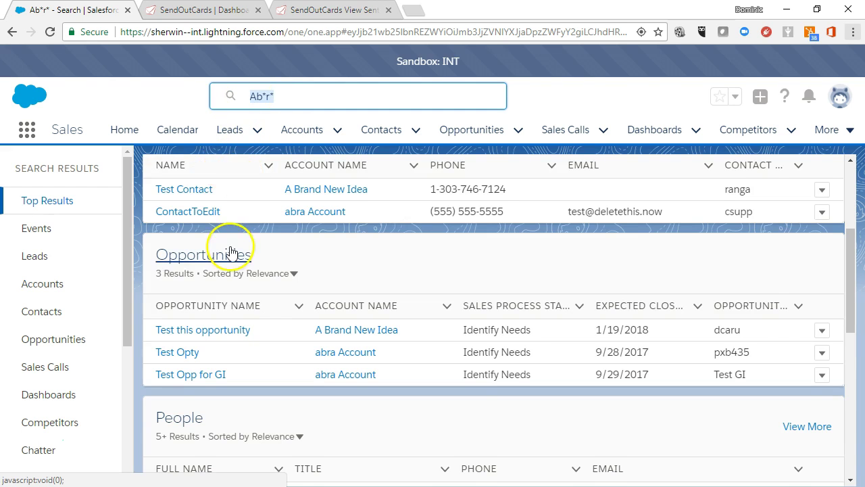
pyautogui.scroll(-2, 229, 248)
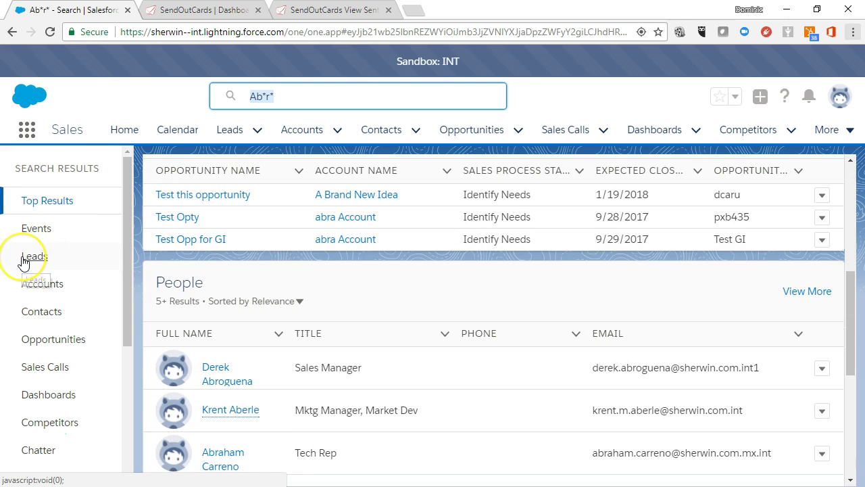
pyautogui.click(25, 257)
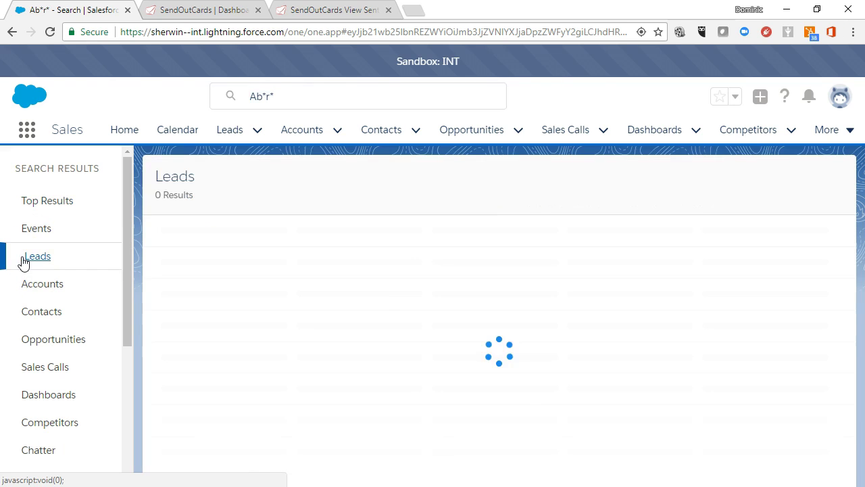
pyautogui.click(33, 285)
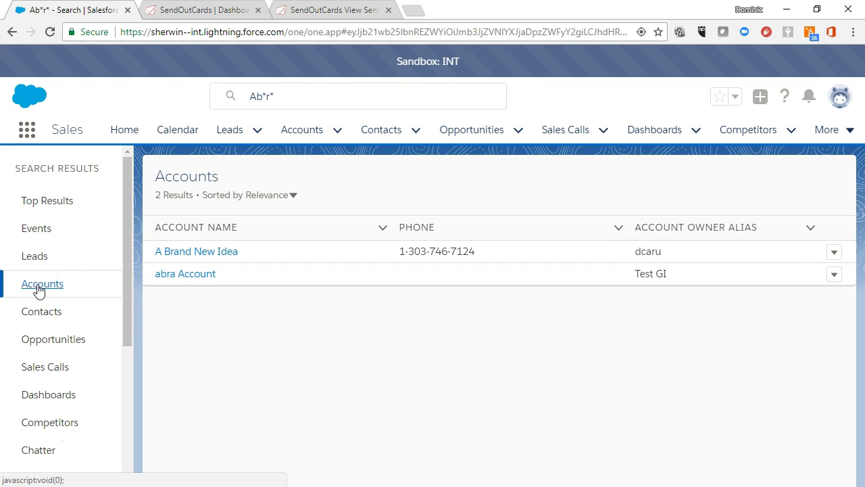
# Search all records for both terms with "A AND Ra"
pyautogui.click(235, 92)
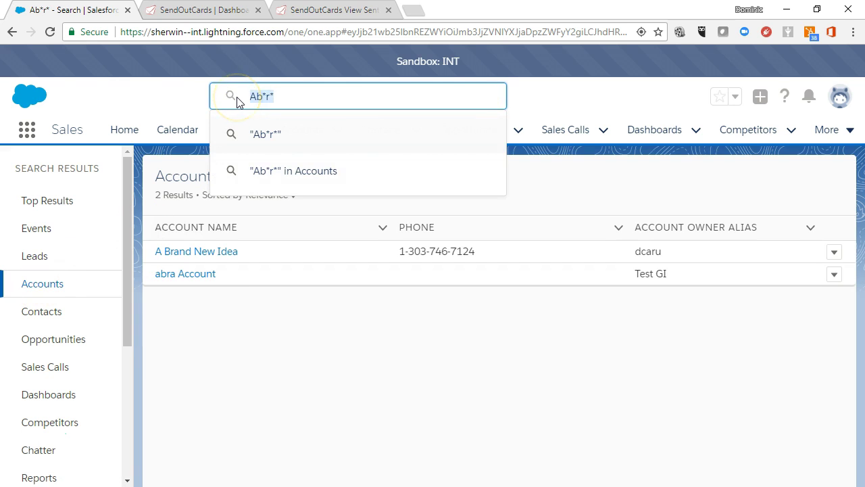
pyautogui.write('A AND ')
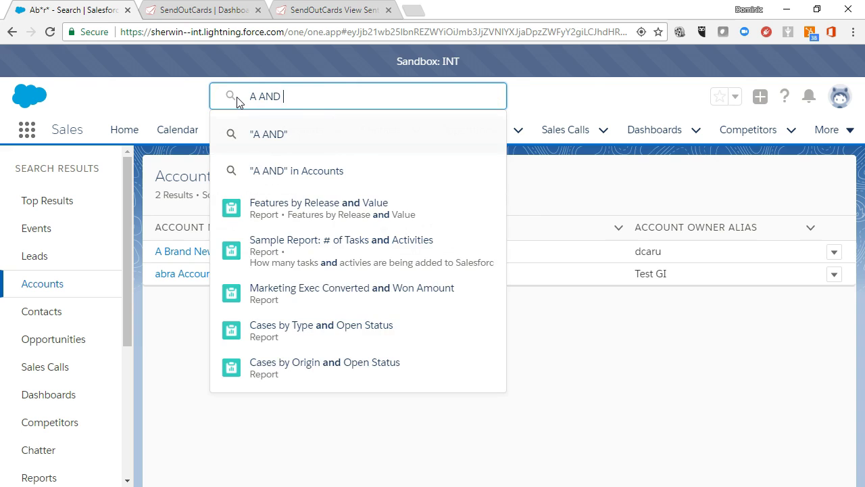
pyautogui.write('Ra')
pyautogui.press('Return')
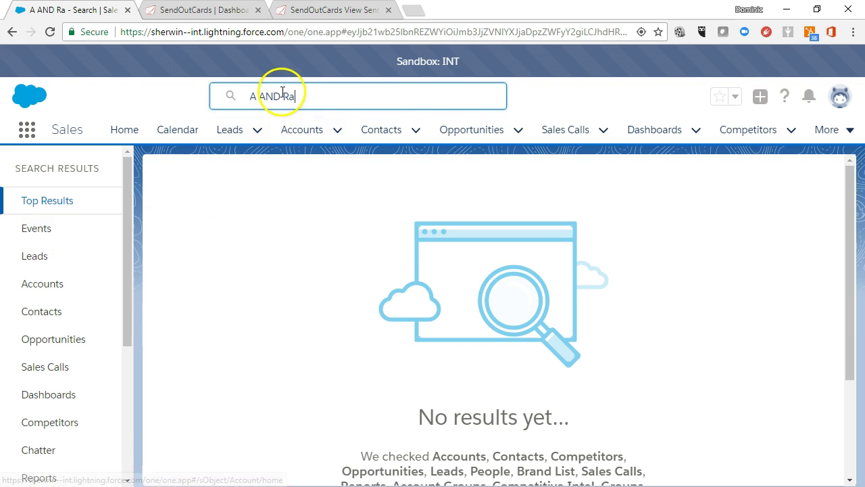
# Change the search operator to run "A OR Ra", and review the matching accounts, contacts and opportunities
pyautogui.doubleClick(268, 96)
pyautogui.write('OR')
pyautogui.press('Return')
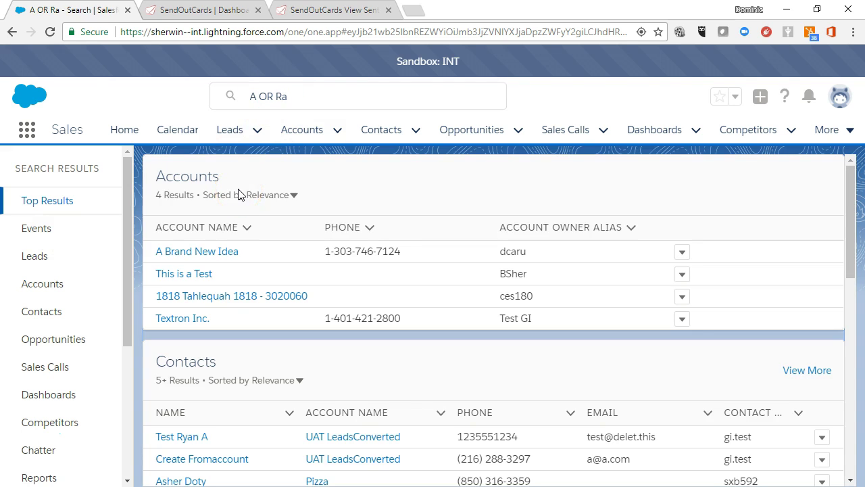
pyautogui.scroll(-4, 239, 194)
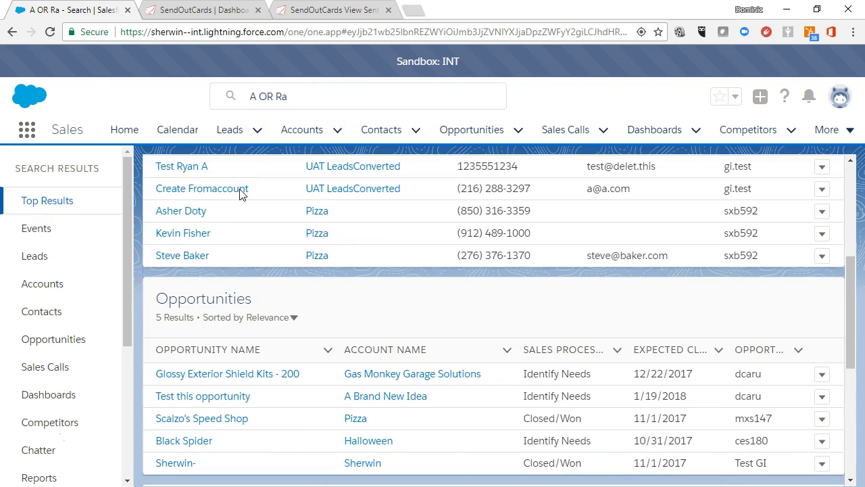
pyautogui.scroll(4, 247, 187)
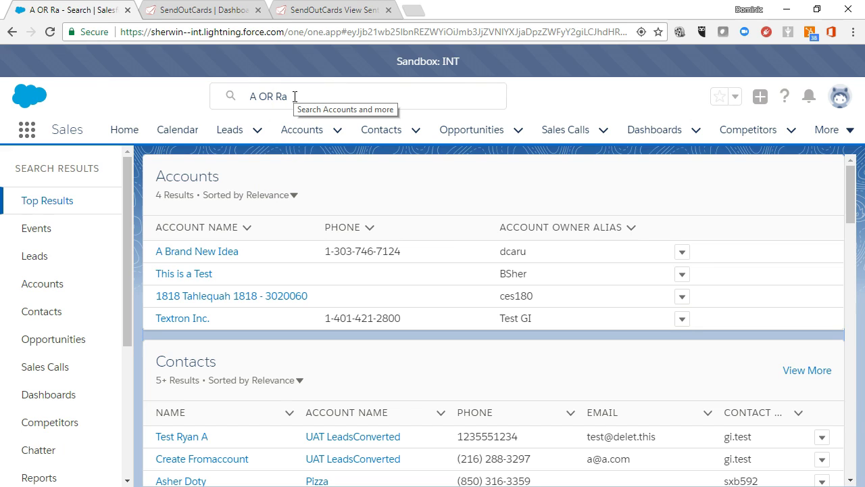
# Open the recently viewed lists of leads, accounts and contacts in turn
pyautogui.click(193, 95)
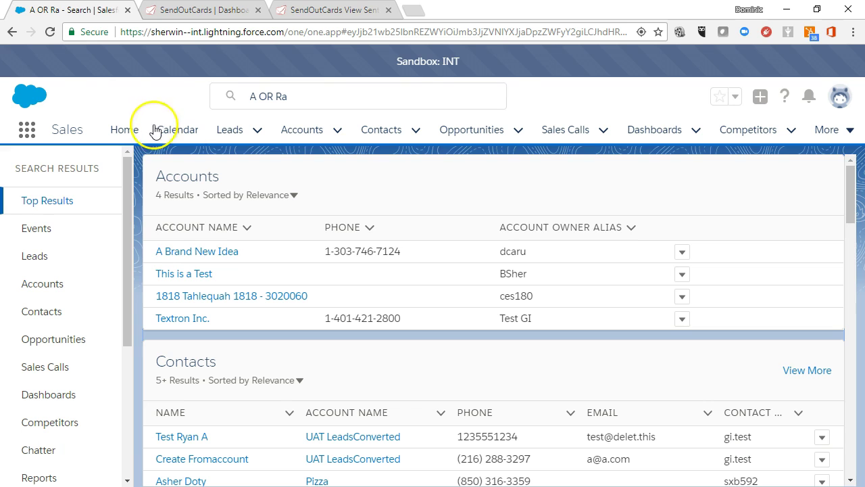
pyautogui.click(232, 132)
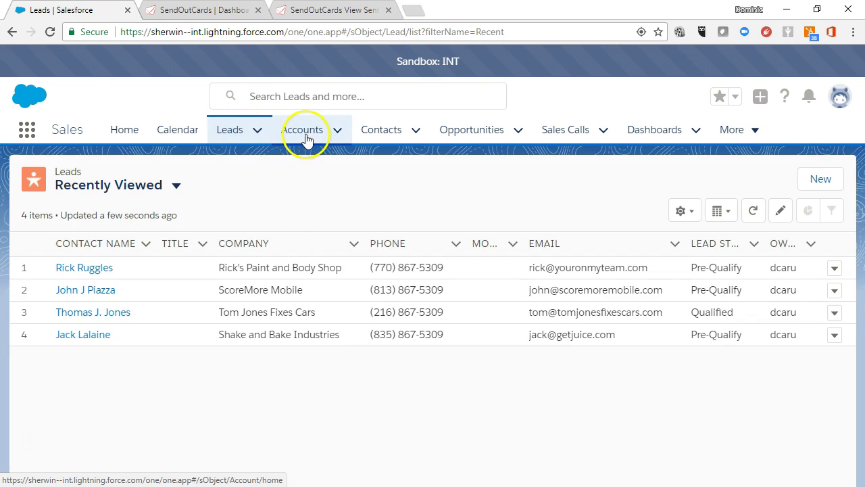
pyautogui.click(301, 139)
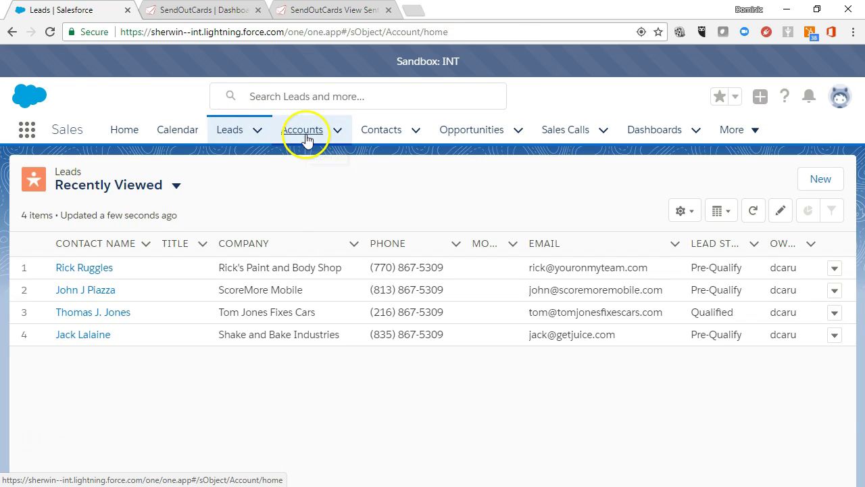
pyautogui.click(384, 138)
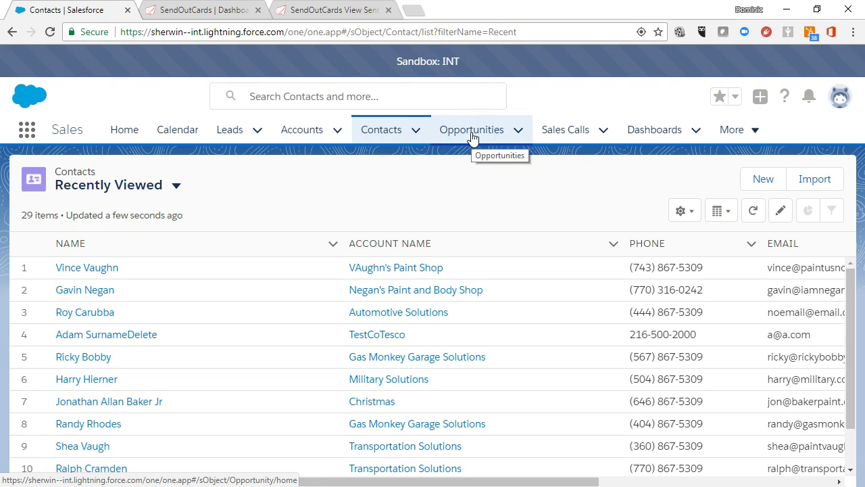
# Open the recently viewed opportunities and check which opportunity list views are available
pyautogui.click(473, 138)
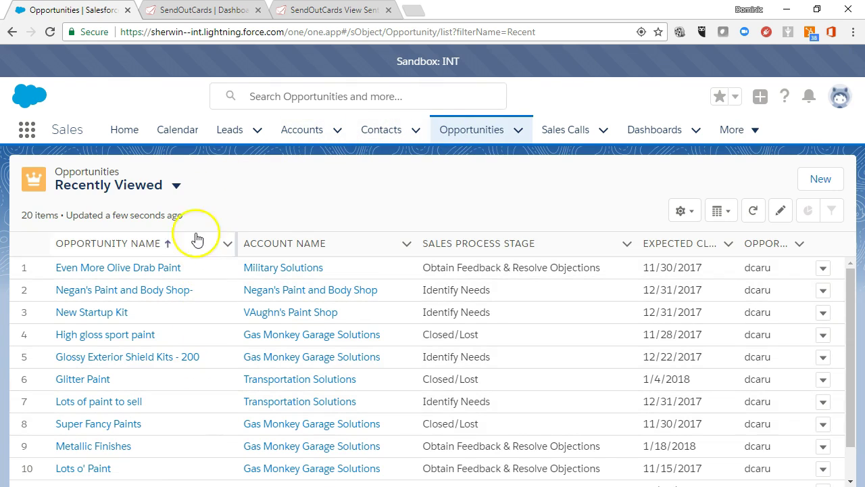
pyautogui.click(177, 187)
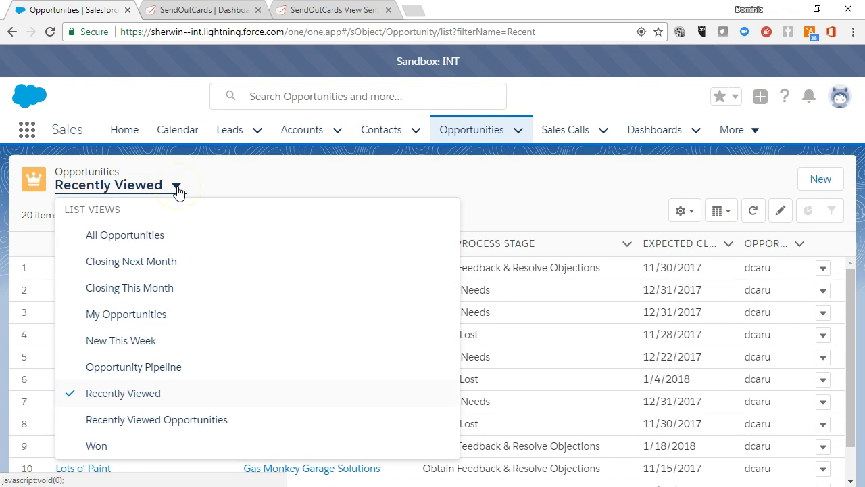
pyautogui.click(176, 190)
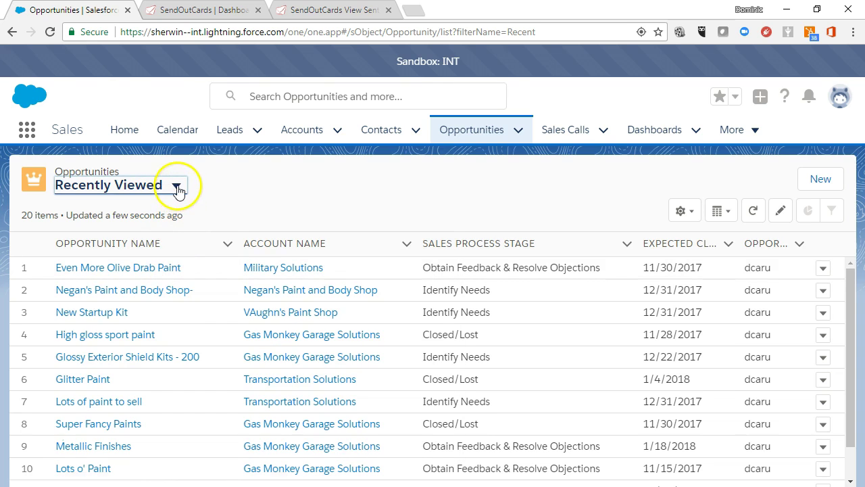
pyautogui.click(820, 180)
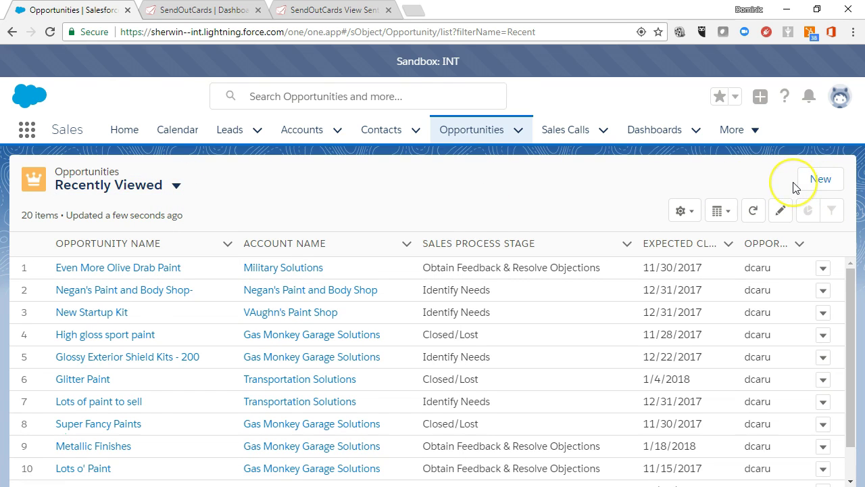
pyautogui.click(815, 181)
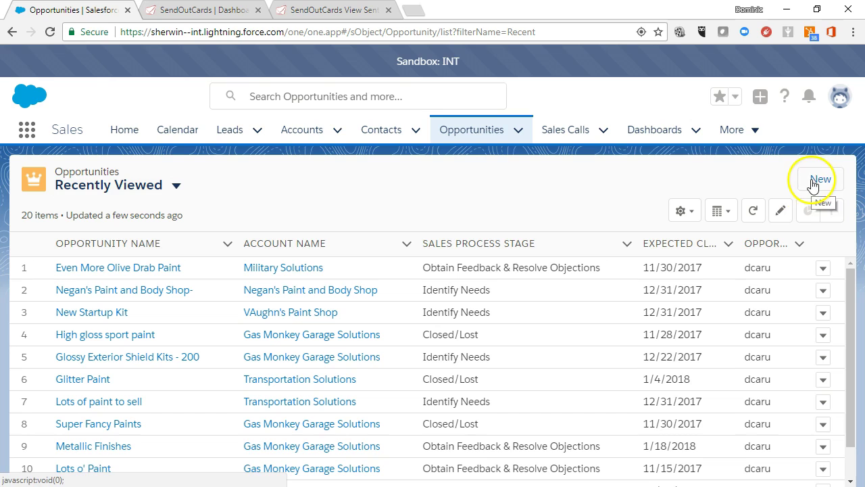
pyautogui.click(669, 181)
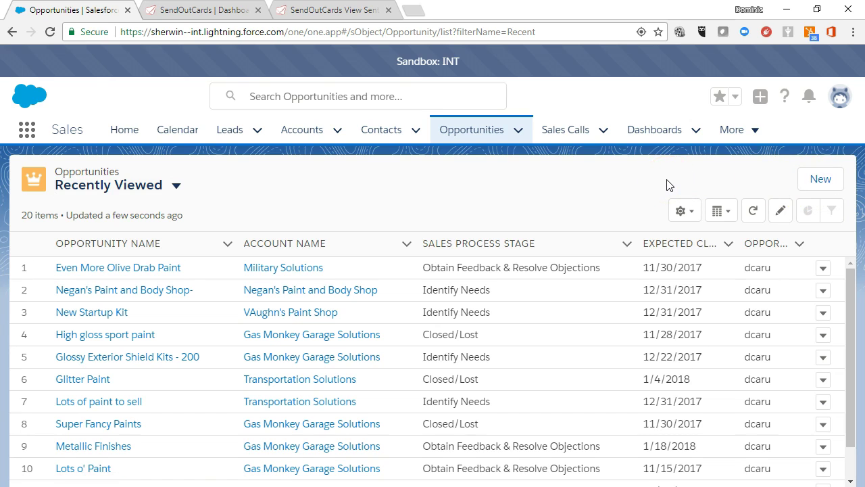
pyautogui.click(637, 168)
pyautogui.click(633, 172)
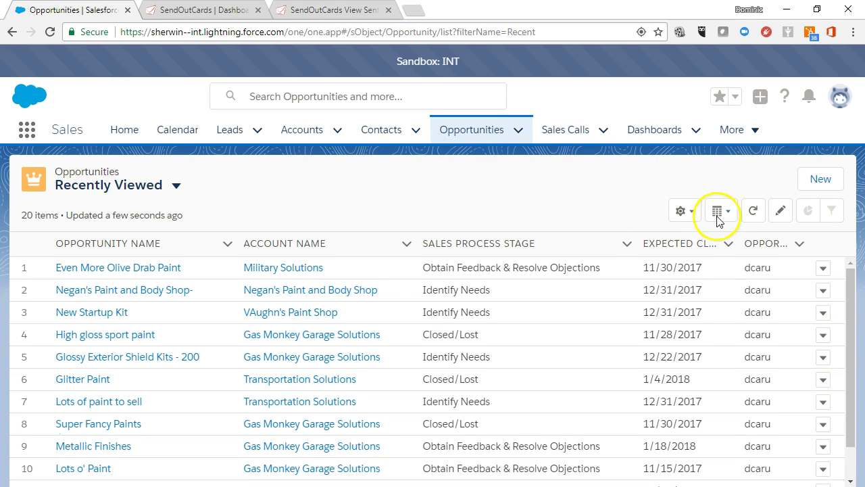
# Check which list view controls are available for the recently viewed opportunities
pyautogui.click(694, 216)
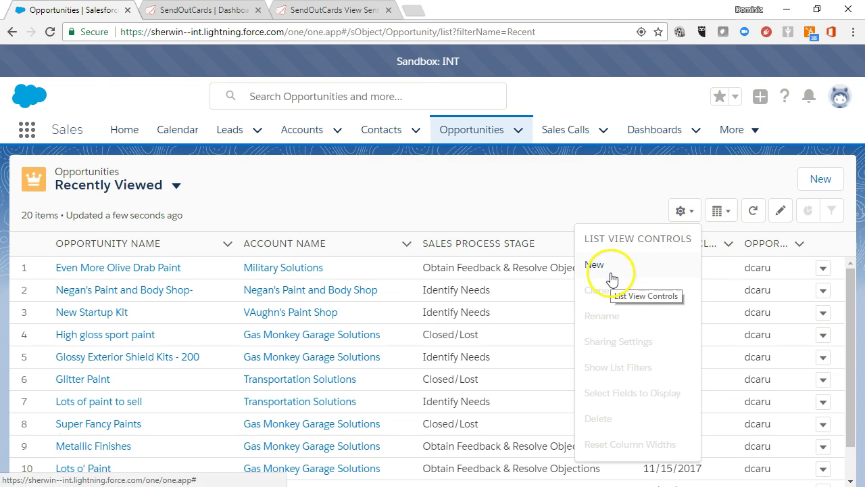
pyautogui.click(400, 193)
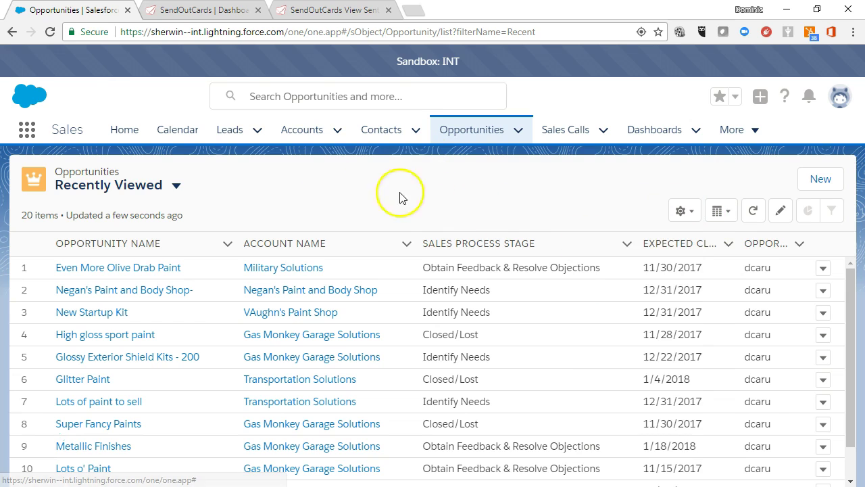
# Look through the Closing Next Month opportunities list view, and switch to the Closing This Month view
pyautogui.click(176, 188)
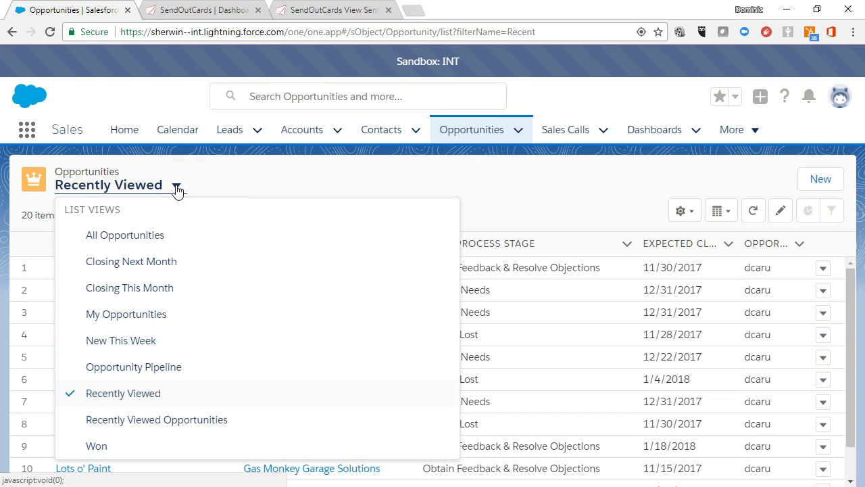
pyautogui.click(154, 267)
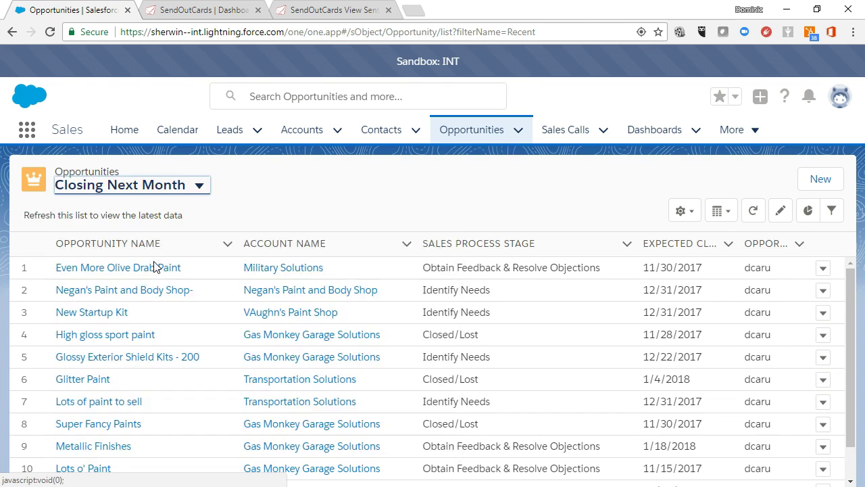
pyautogui.scroll(-4, 183, 280)
pyautogui.scroll(4, 183, 284)
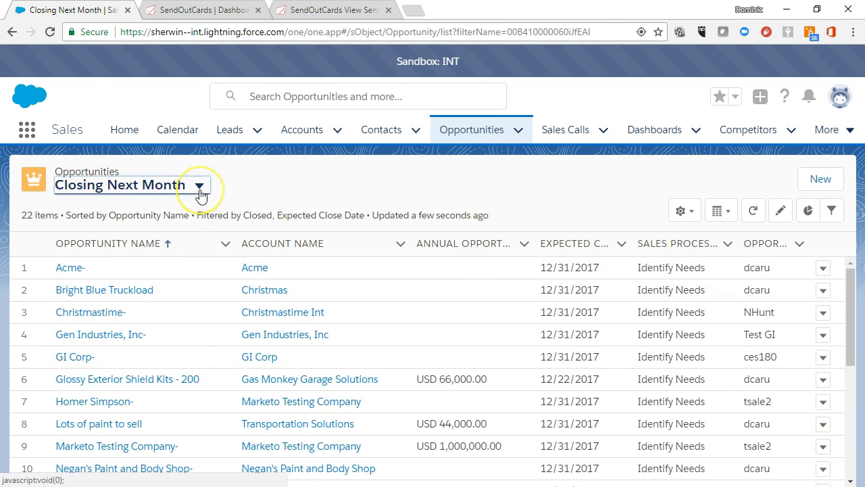
pyautogui.click(199, 186)
pyautogui.click(161, 290)
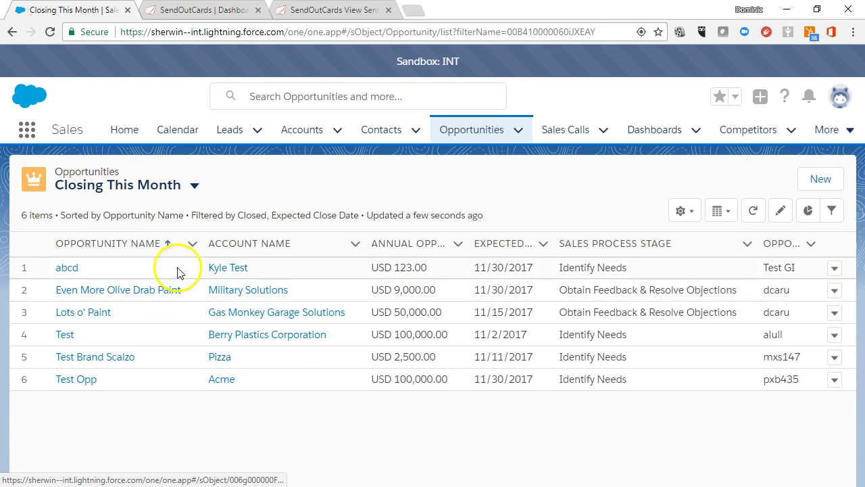
# Switch the opportunities back to the Closing Next Month list view and examine its last records
pyautogui.click(196, 186)
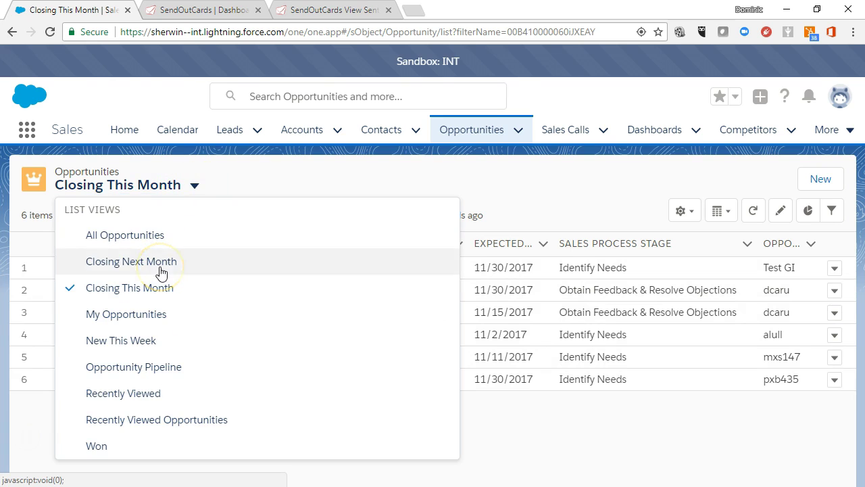
pyautogui.click(161, 270)
pyautogui.scroll(-4, 169, 275)
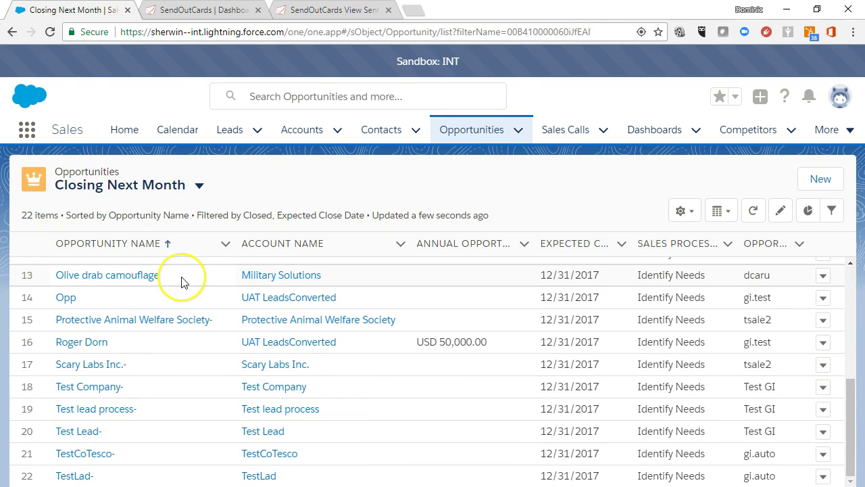
# Sort the list by opportunity name descending and re-sort by account name ascending, checking the Annual Opportunity Amount column's text display options
pyautogui.click(177, 251)
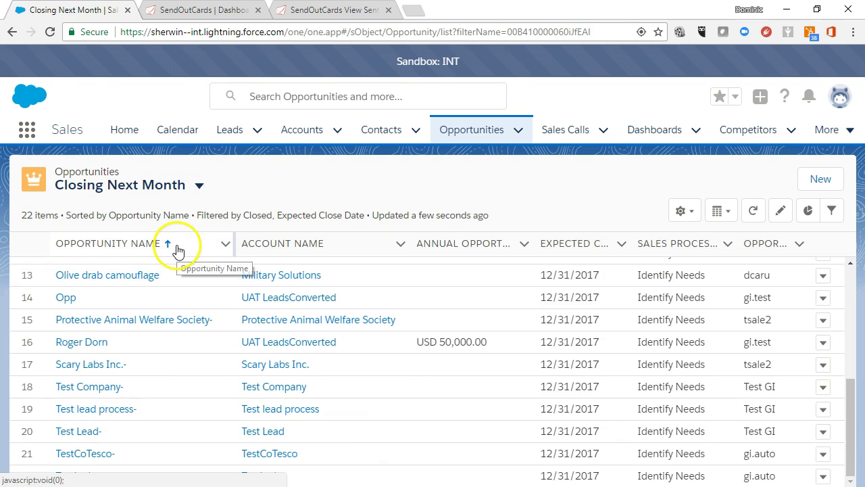
pyautogui.click(178, 250)
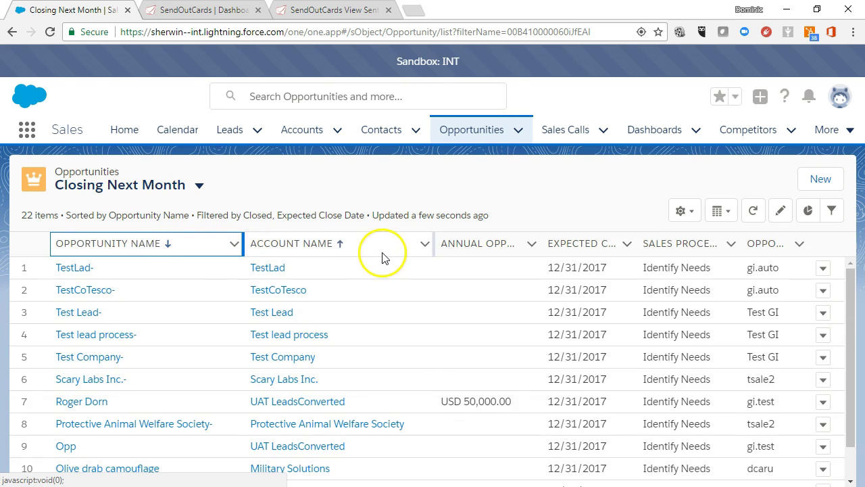
pyautogui.click(381, 255)
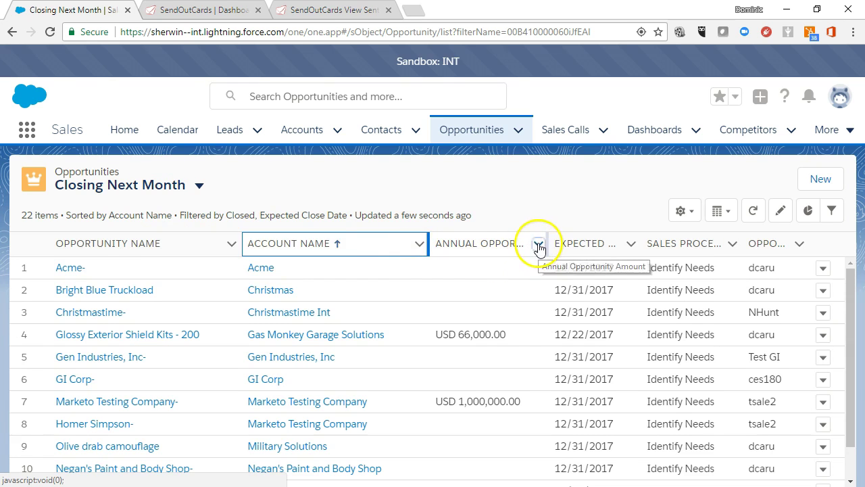
pyautogui.click(538, 244)
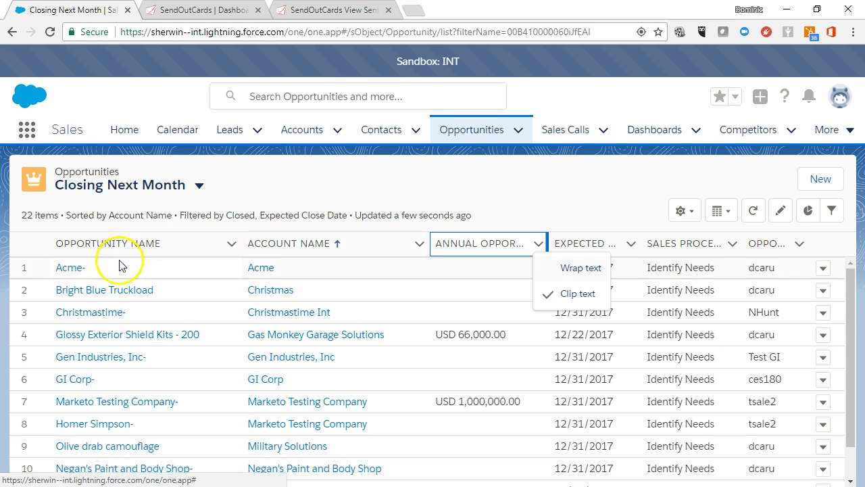
# Open the Bright Blue Truckload opportunity from the list and review its record page
pyautogui.click(88, 296)
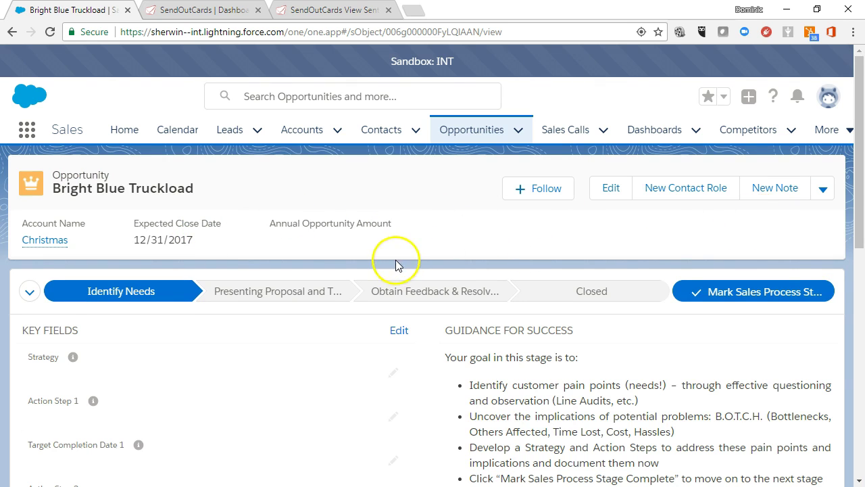
pyautogui.scroll(-1, 396, 265)
pyautogui.scroll(1, 393, 253)
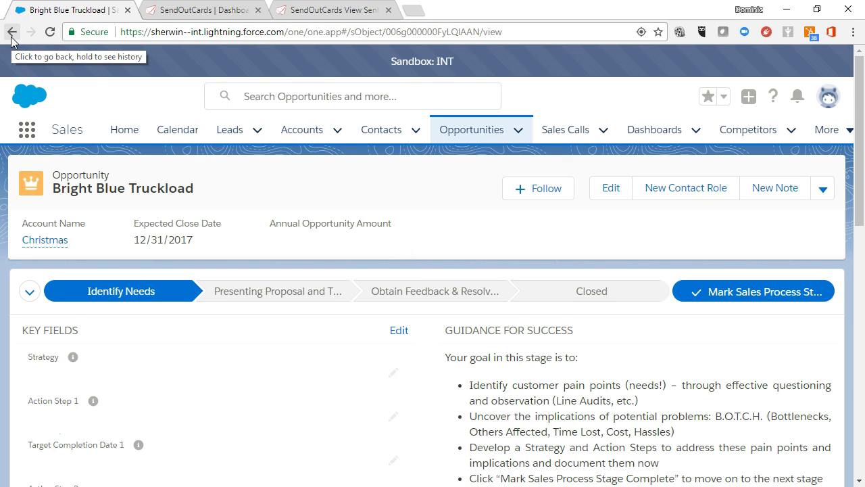
# Open the Closing This Month list from the recent opportunity lists, and return to the home page
pyautogui.click(518, 135)
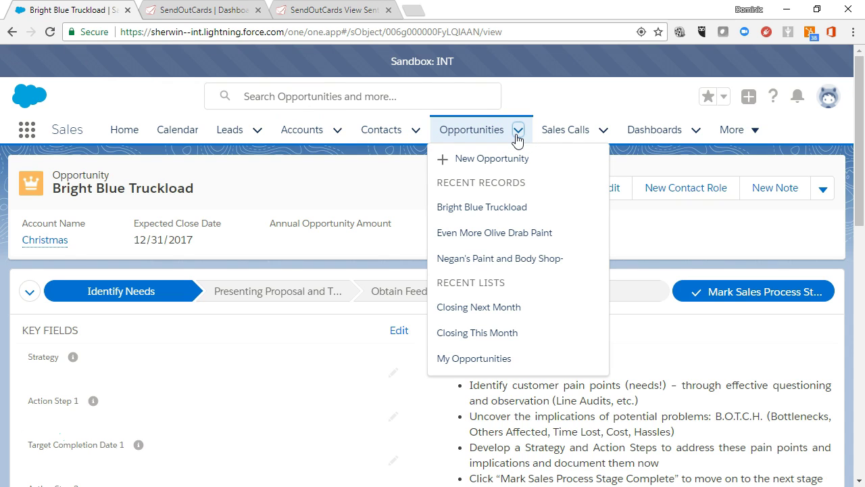
pyautogui.click(507, 162)
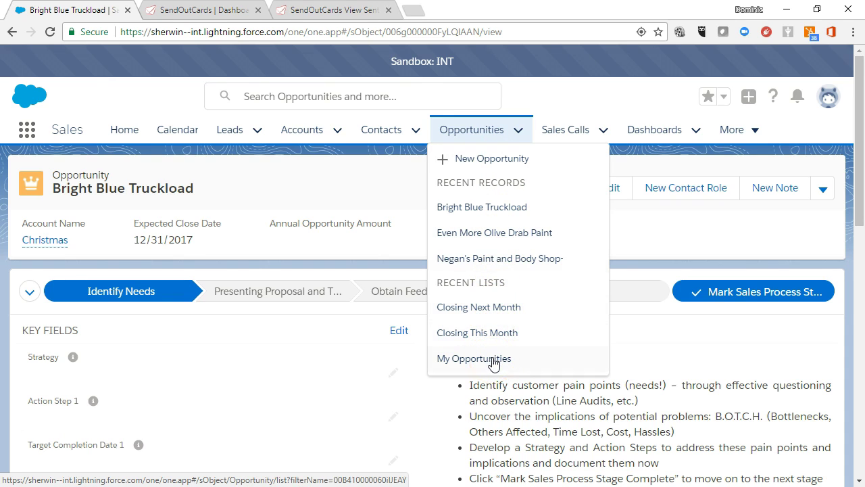
pyautogui.click(491, 338)
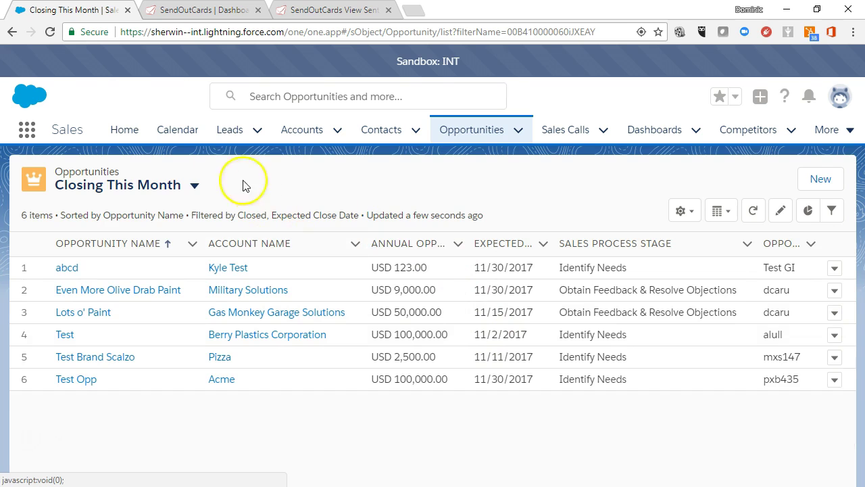
pyautogui.click(127, 136)
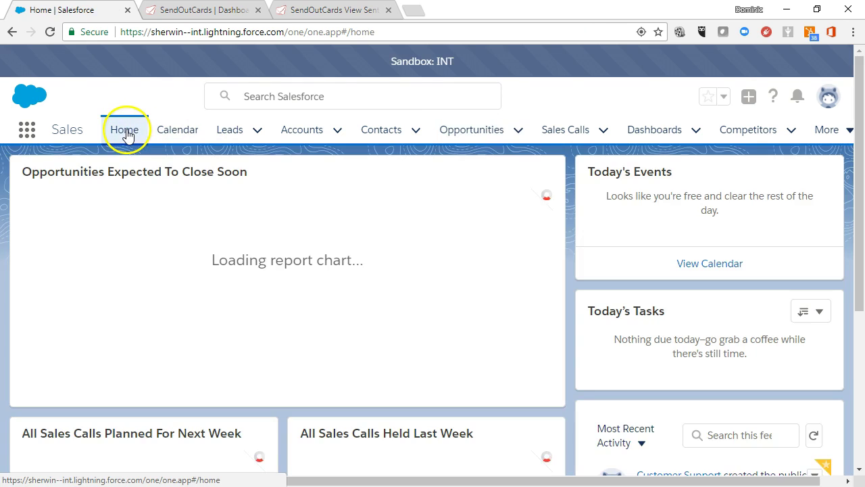